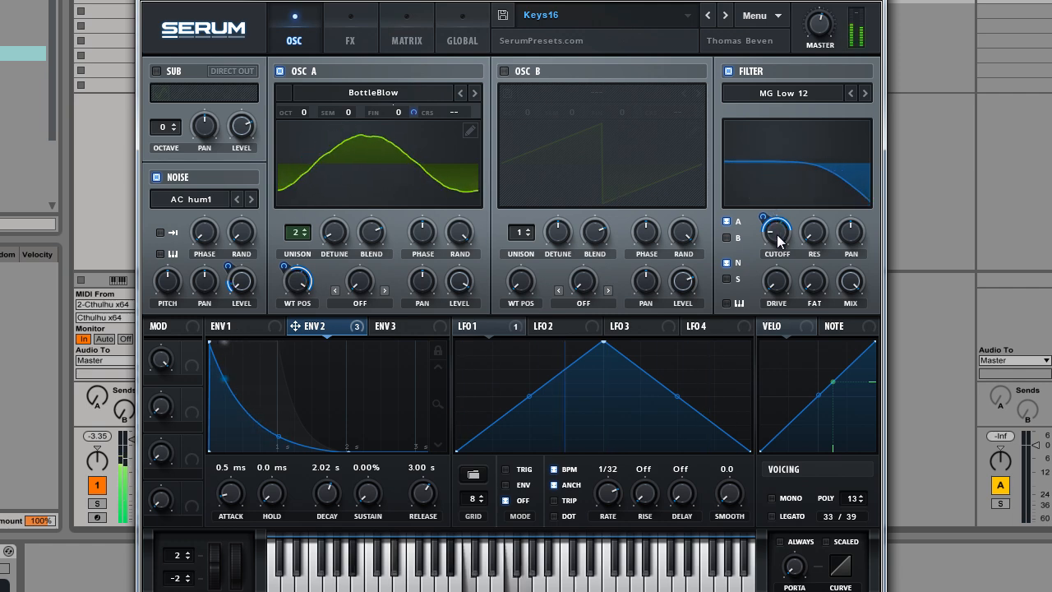
Initialize the preset and lower the master volume to about 32%.
left_click_drag(777, 229, 754, 288)
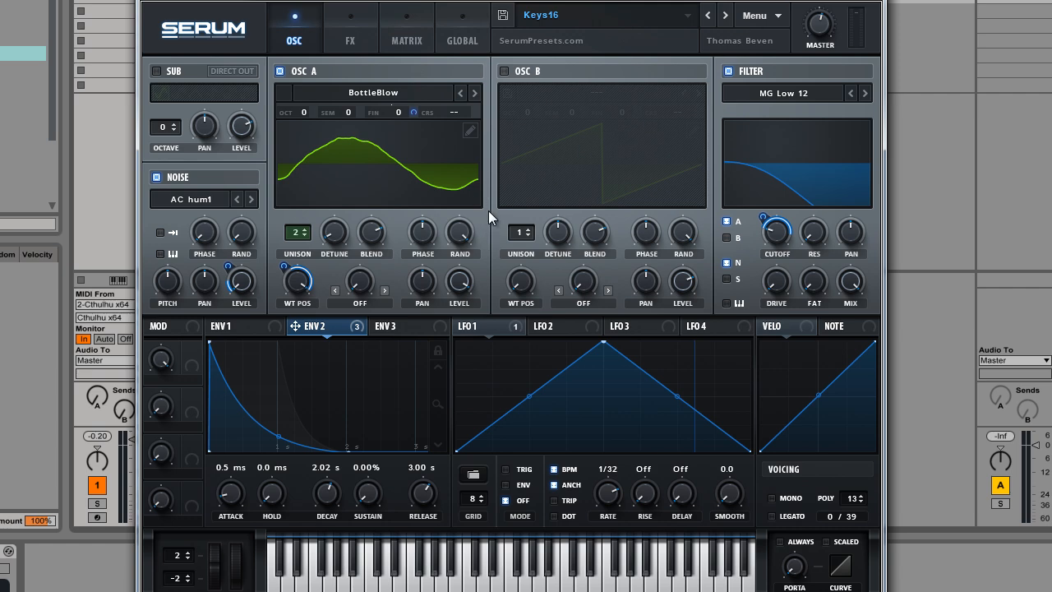
left_click(771, 18)
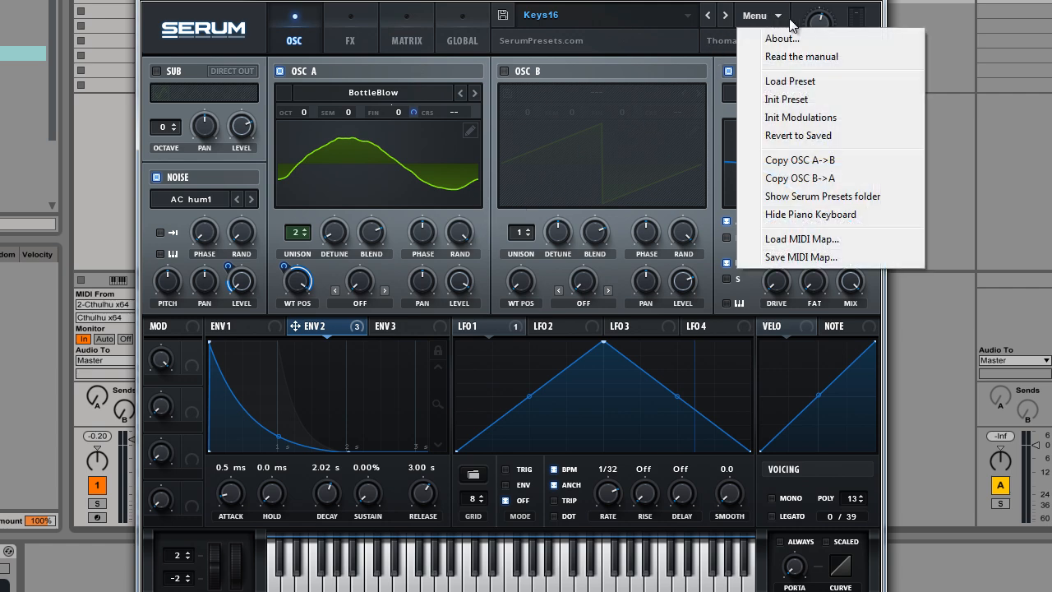
left_click(811, 104)
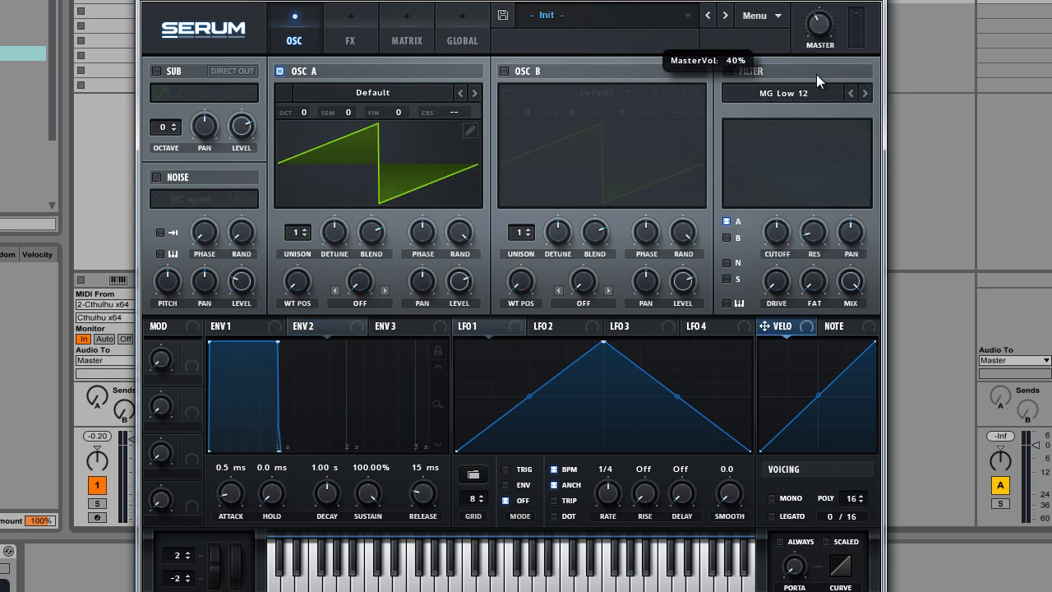
left_click_drag(815, 74, 816, 118)
left_click_drag(817, 33, 824, 16)
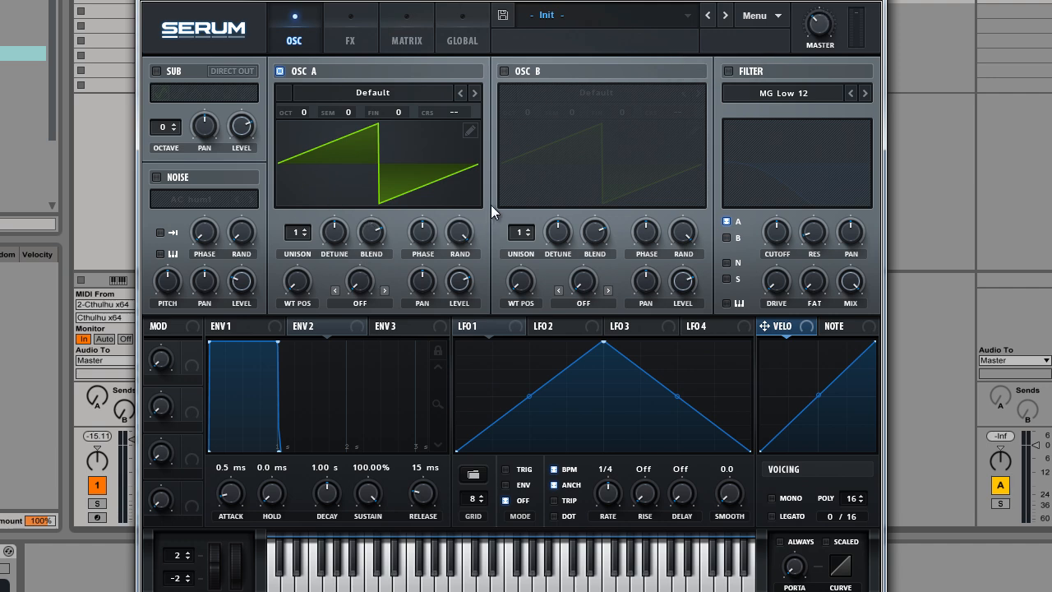
left_click_drag(815, 26, 816, 14)
Load the digital BottleBlow wavetable into Oscillator A and raise the master volume.
left_click(386, 98)
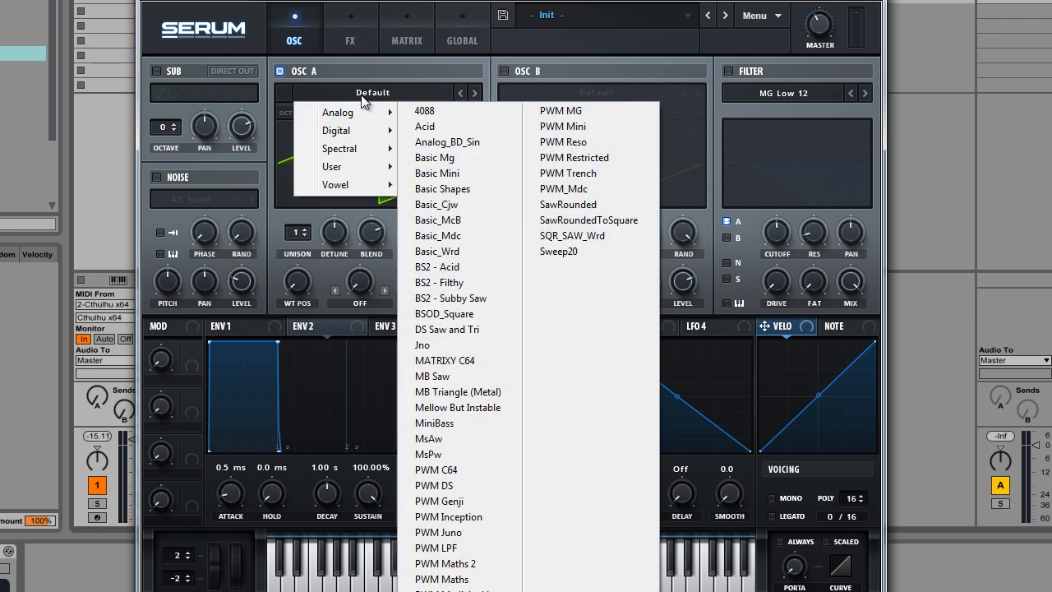
mouse_move(364, 115)
mouse_move(352, 134)
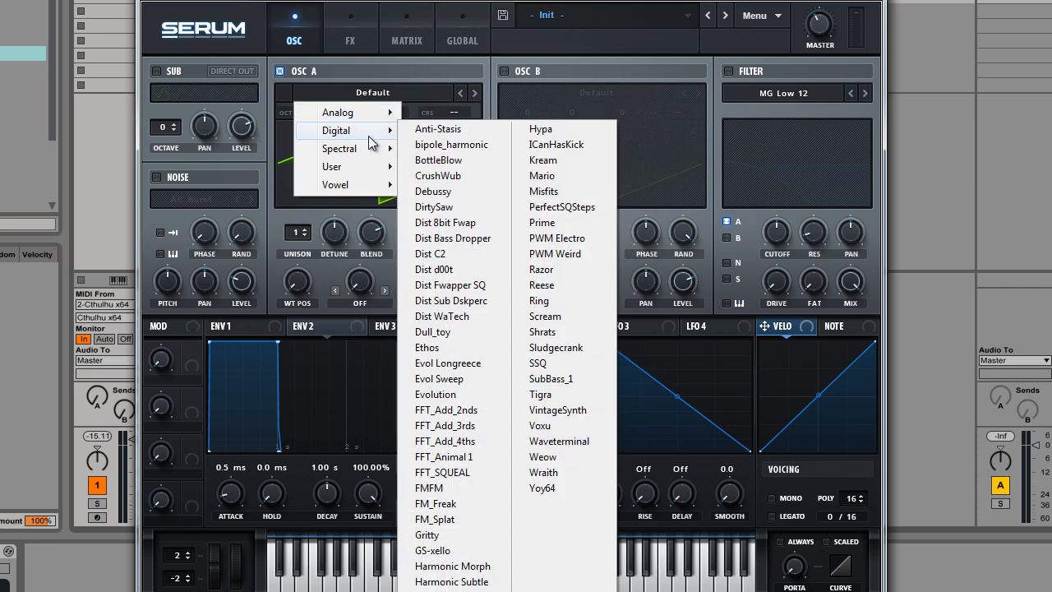
left_click(461, 164)
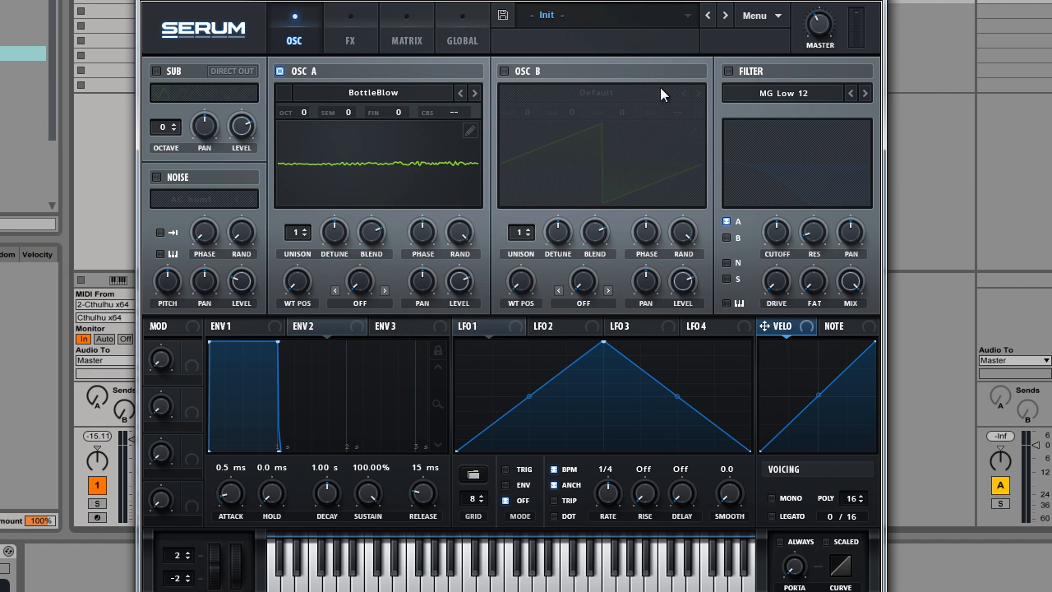
mouse_move(813, 43)
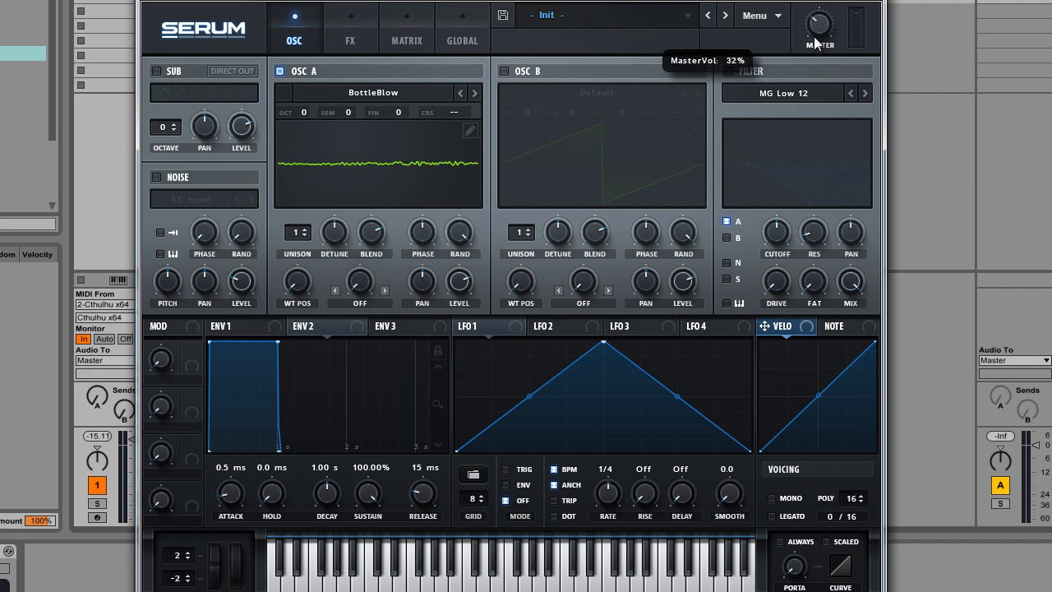
left_click_drag(813, 36, 821, 0)
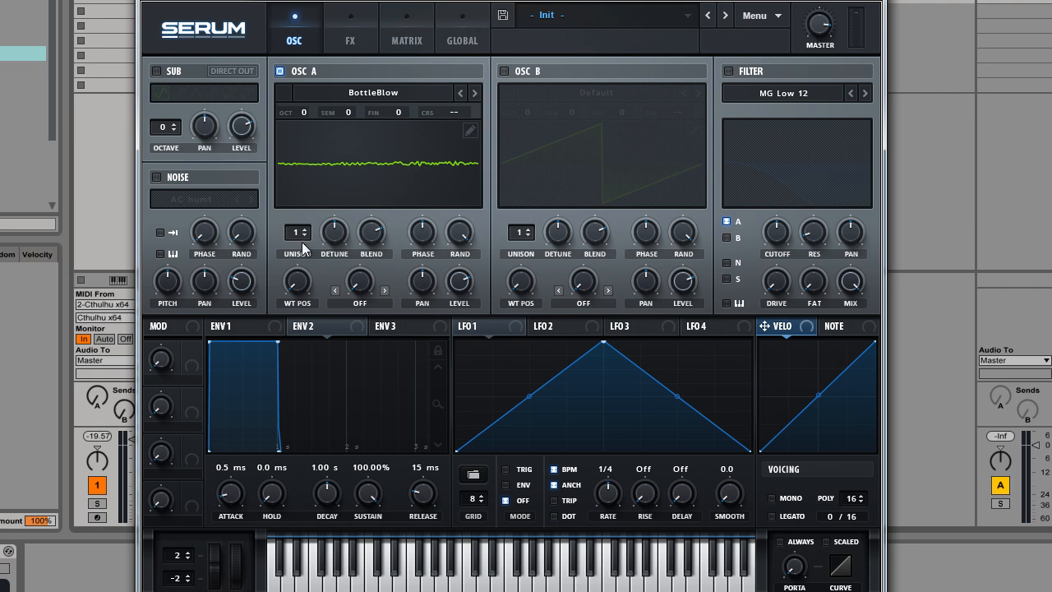
Set Oscillator A's unison to 2 voices and its detune to about 0.02.
left_click_drag(297, 232, 303, 222)
left_click_drag(333, 234, 353, 313)
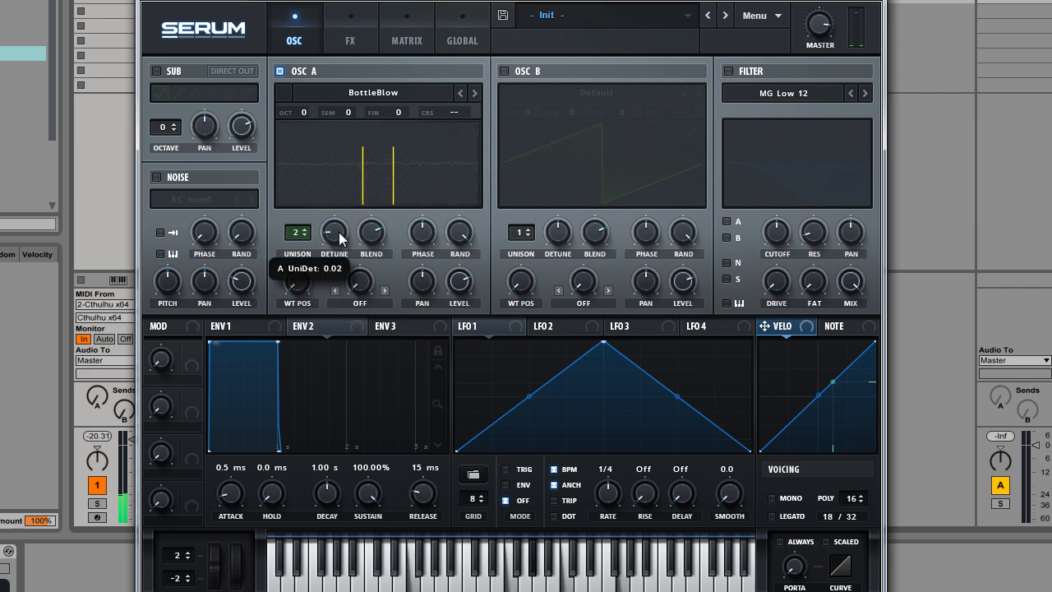
left_click_drag(339, 232, 338, 233)
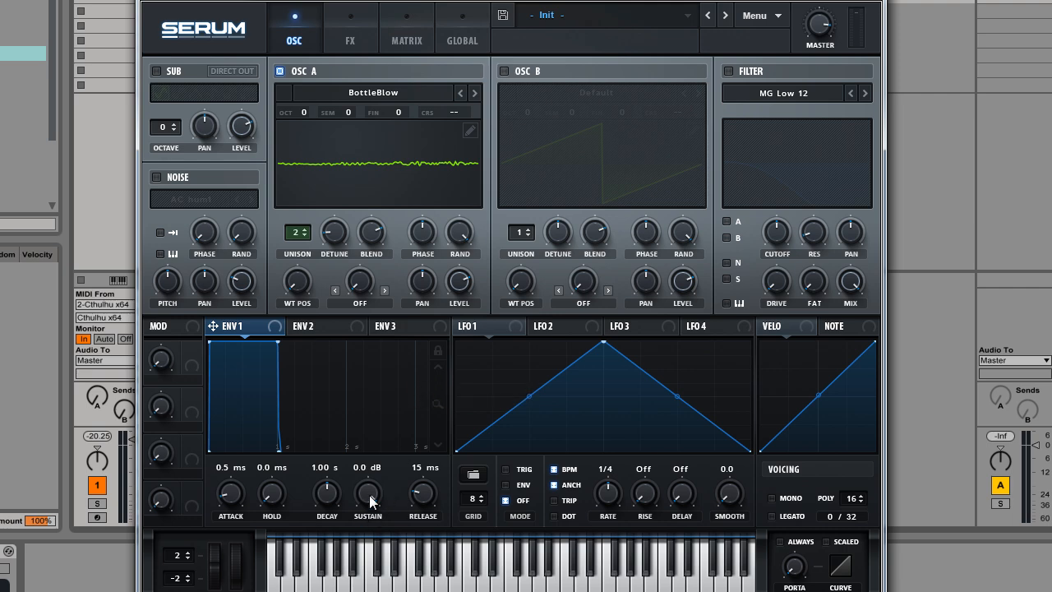
Set Env 1's release to about 181 ms and shape Env 2 with a 1.75 s decay and 0% sustain.
mouse_move(425, 504)
left_mouse_down()
mouse_move(422, 467)
mouse_move(421, 501)
left_mouse_up()
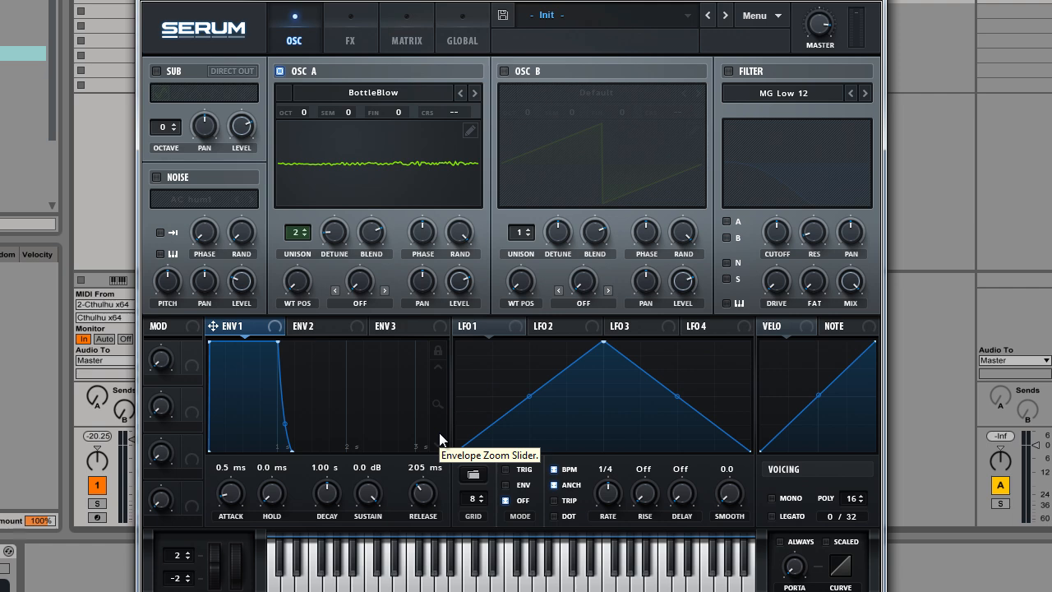
left_click_drag(427, 498, 424, 504)
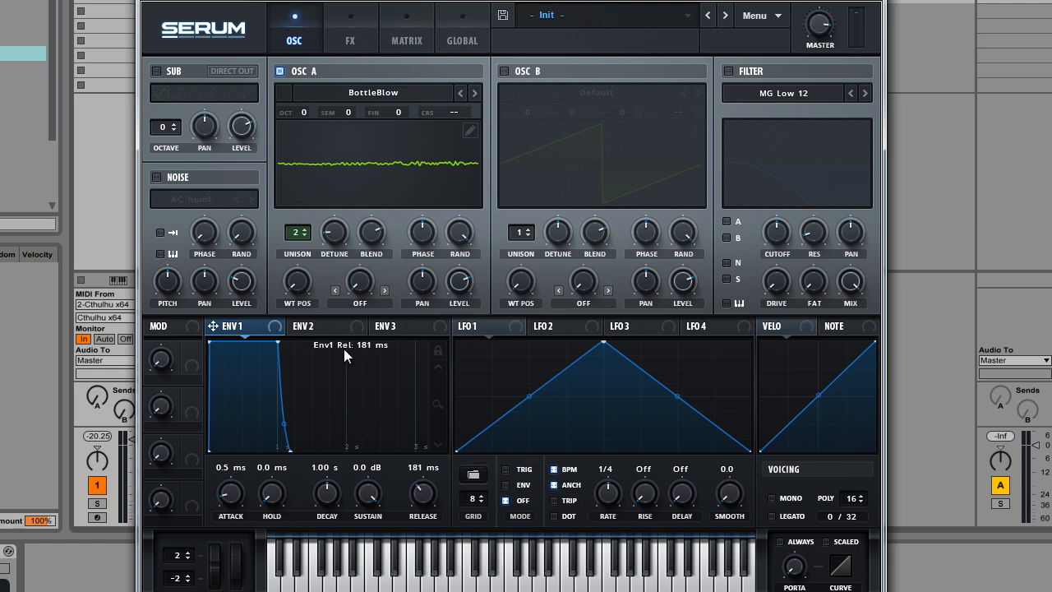
left_click(325, 328)
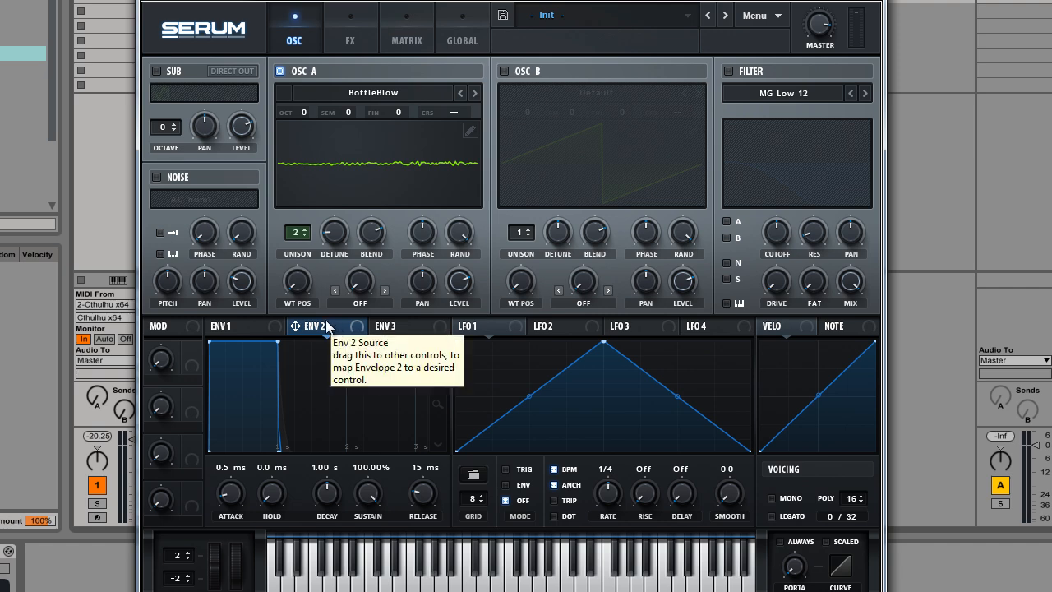
left_click_drag(277, 340, 331, 465)
left_click_drag(326, 465, 327, 462)
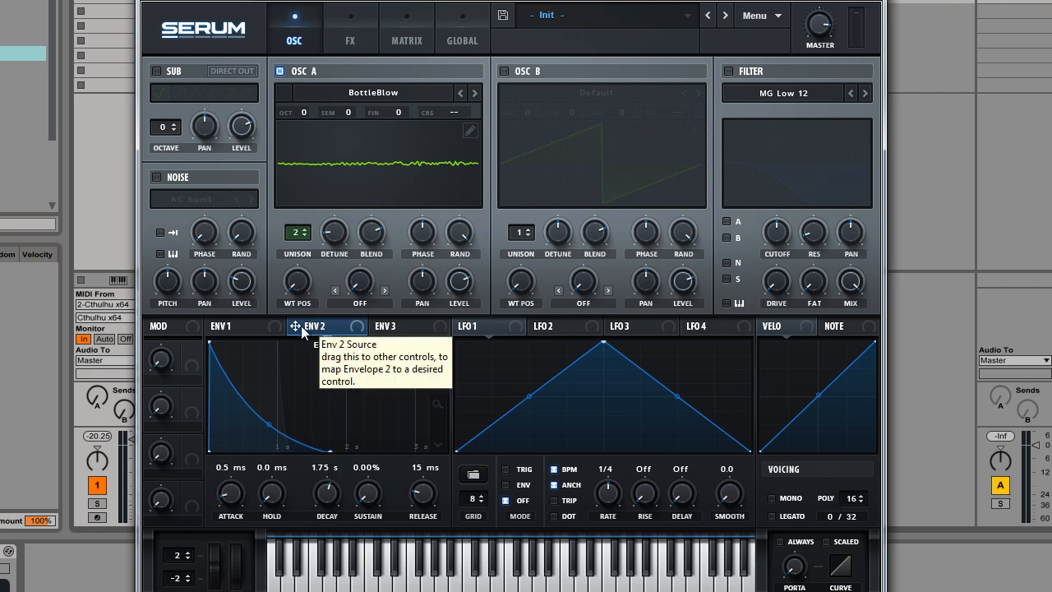
Raise Oscillator A's wavetable position to 256 and map Env 2 to modulate it.
mouse_move(298, 284)
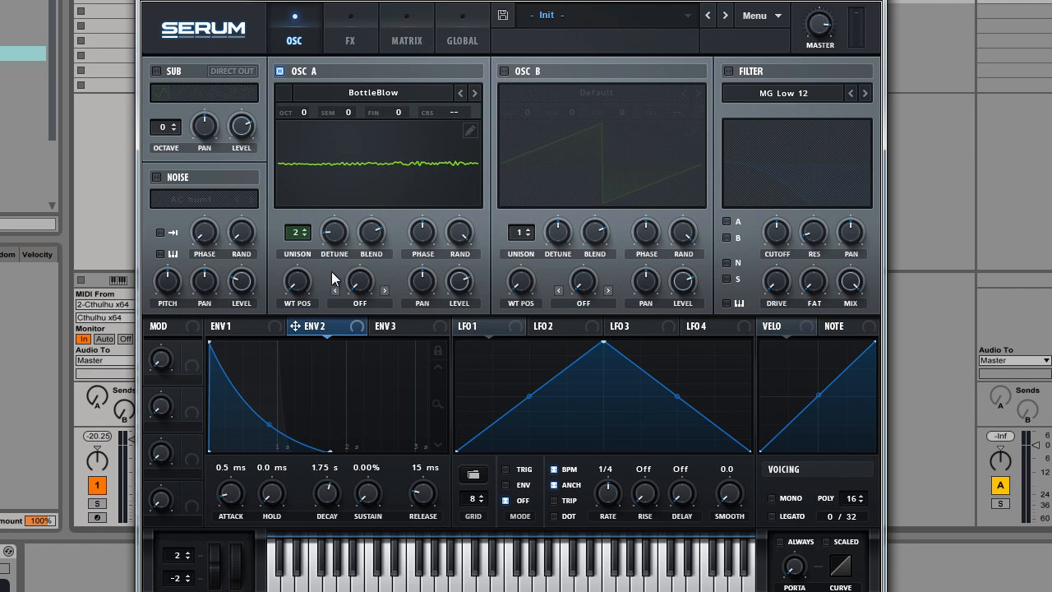
left_click_drag(299, 284, 343, 114)
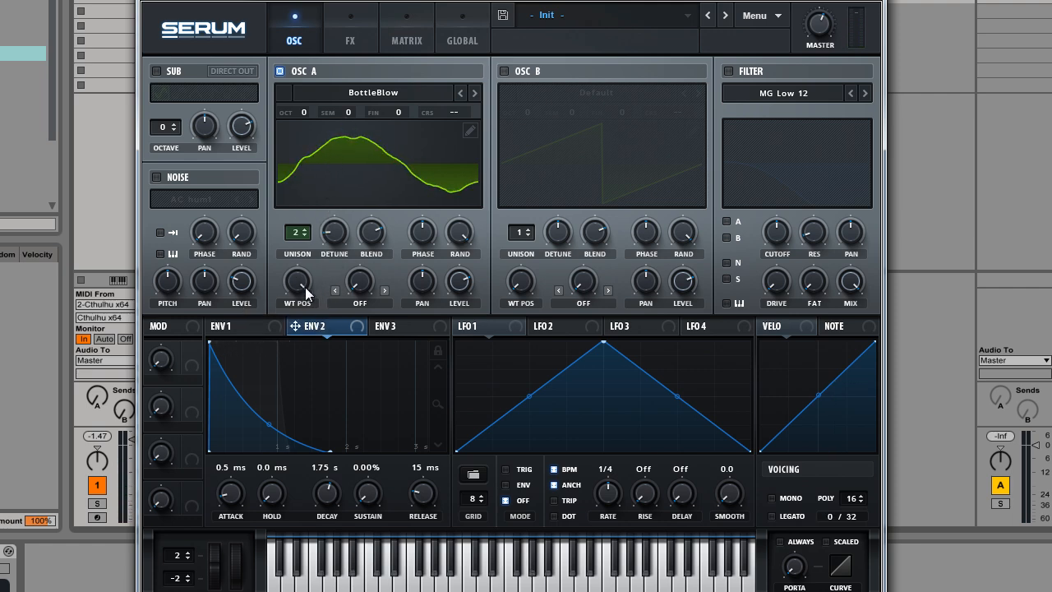
left_click_drag(296, 281, 284, 318)
mouse_move(816, 23)
left_mouse_down()
mouse_move(805, 44)
mouse_move(821, 22)
left_mouse_up()
left_click(422, 152)
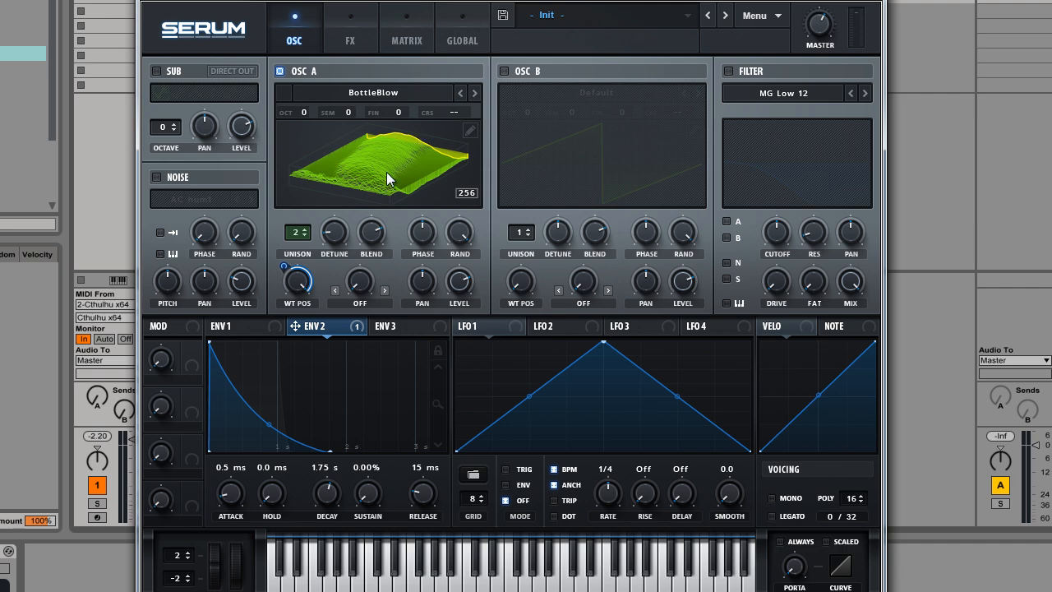
left_click(409, 165)
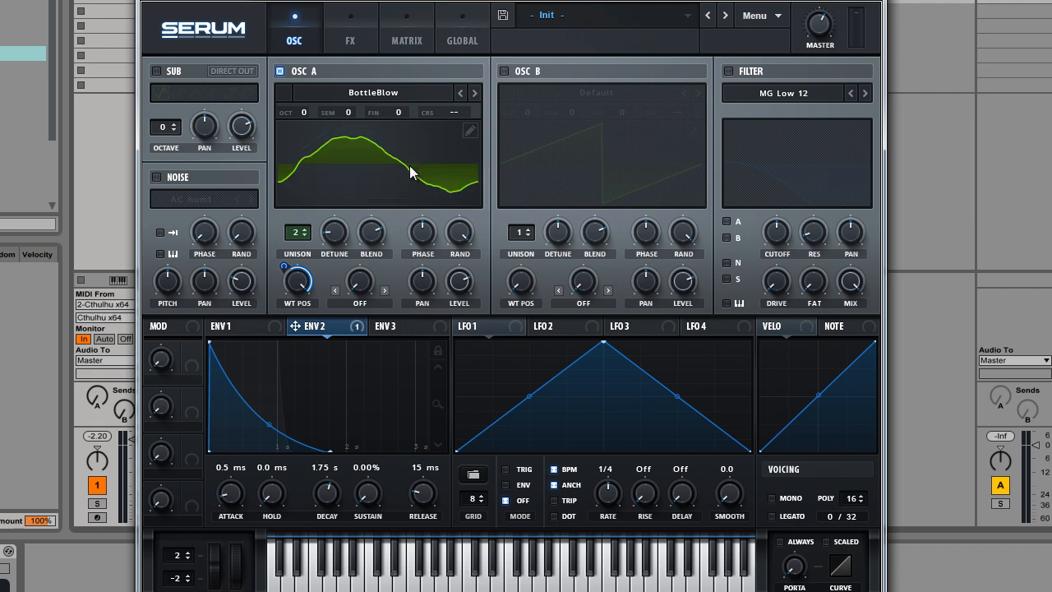
Set Oscillator A's unison to 3 voices and adjust its detune to a low amount.
left_click(299, 233)
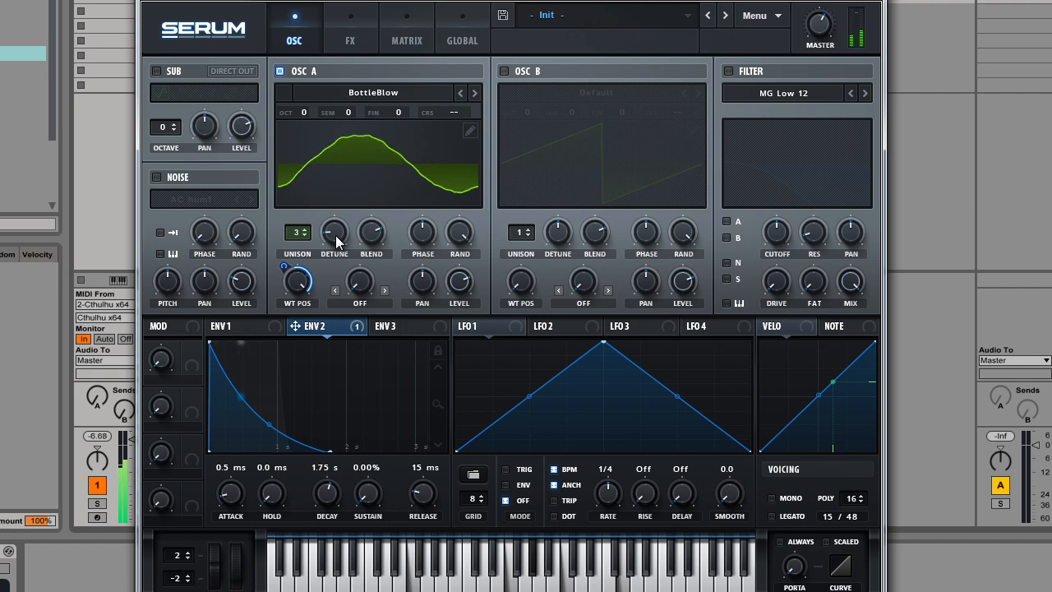
mouse_move(335, 235)
left_mouse_down()
mouse_move(339, 194)
mouse_move(339, 207)
left_mouse_up()
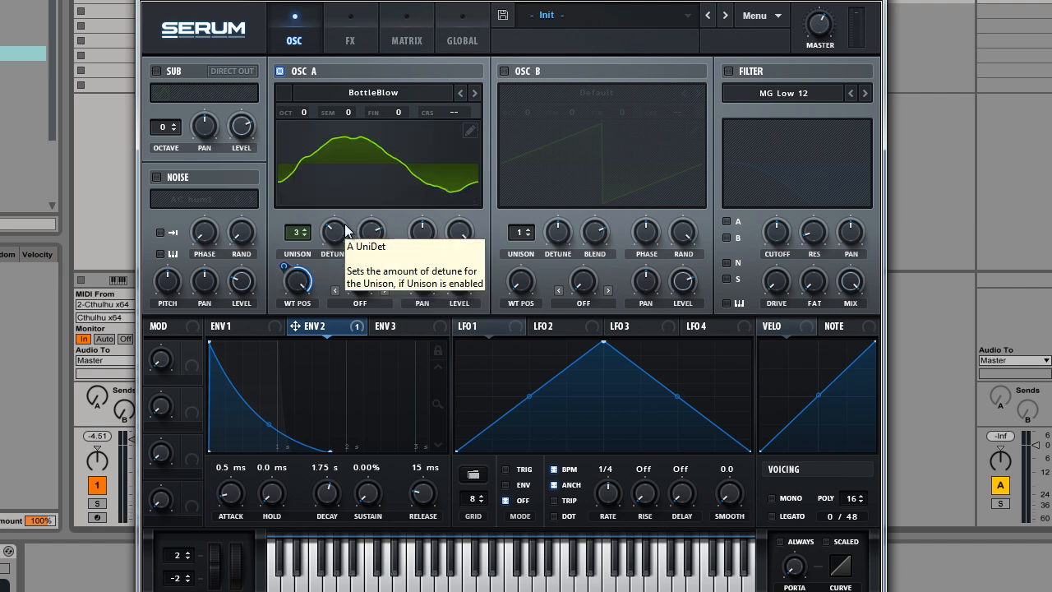
mouse_move(338, 234)
left_mouse_down()
mouse_move(331, 198)
mouse_move(323, 214)
left_mouse_up()
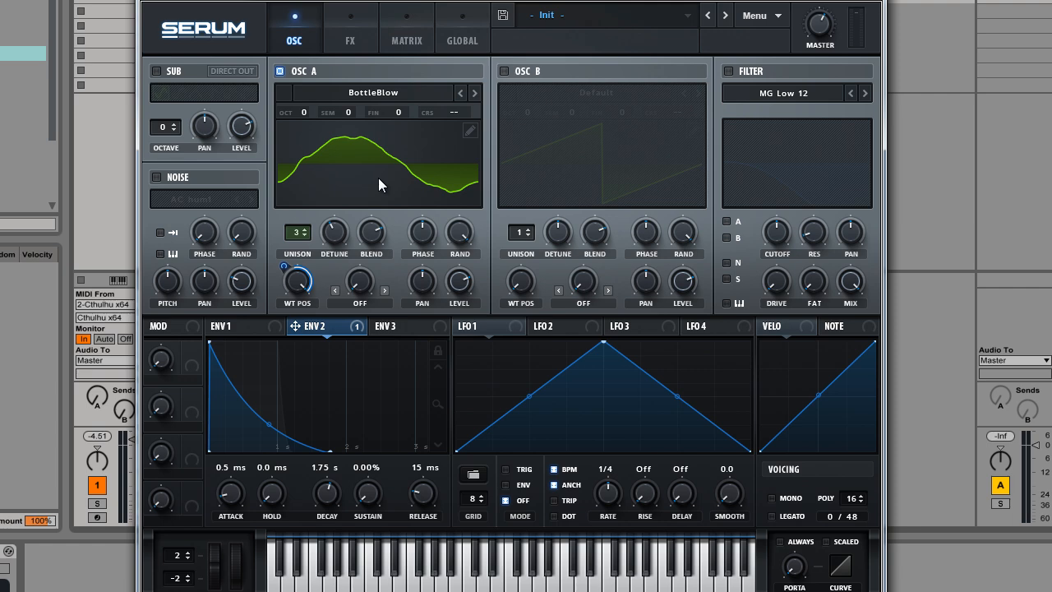
left_click_drag(333, 233, 332, 276)
mouse_move(329, 231)
left_mouse_down()
mouse_move(333, 242)
mouse_move(340, 231)
left_mouse_up()
Route Oscillator A through the MG Low 12 filter and modulate a lowered cutoff with Env 2.
left_click(726, 221)
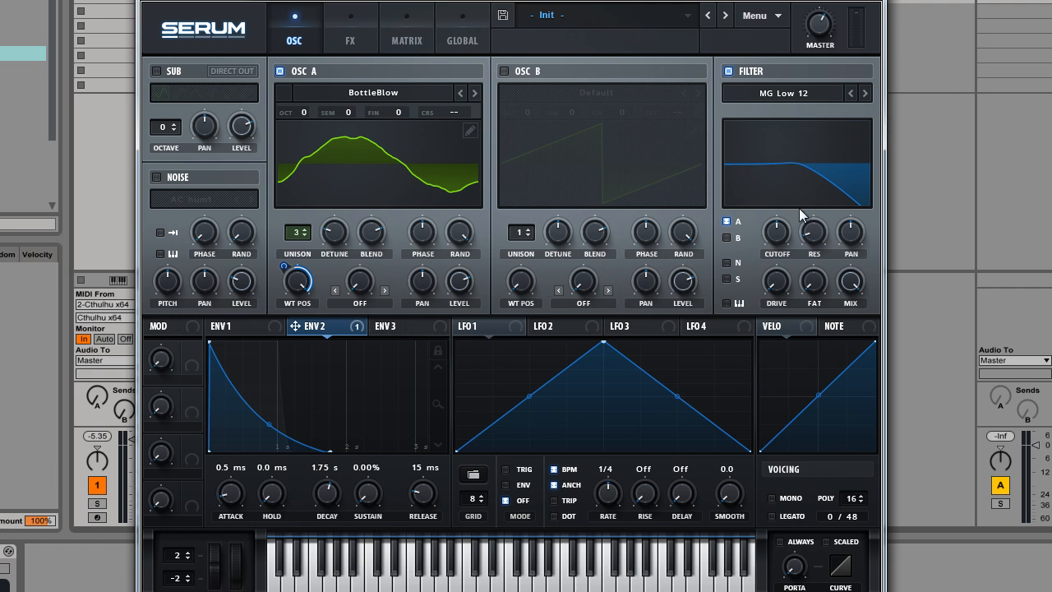
mouse_move(783, 232)
left_mouse_down()
mouse_move(770, 237)
mouse_move(778, 230)
left_mouse_up()
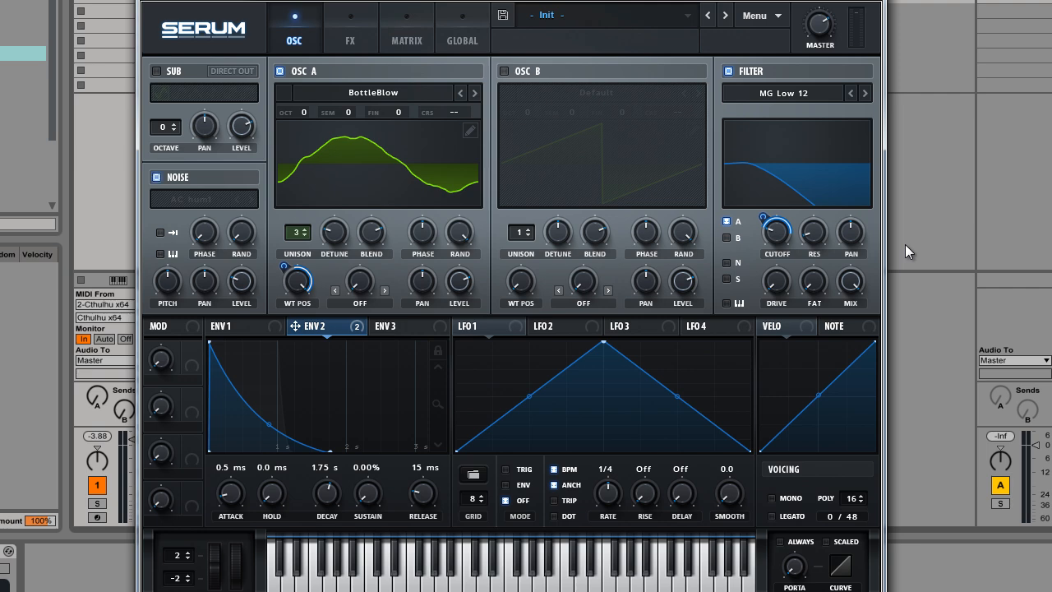
Browse the noise sample categories and use AC hum1 for the noise oscillator.
left_click(192, 200)
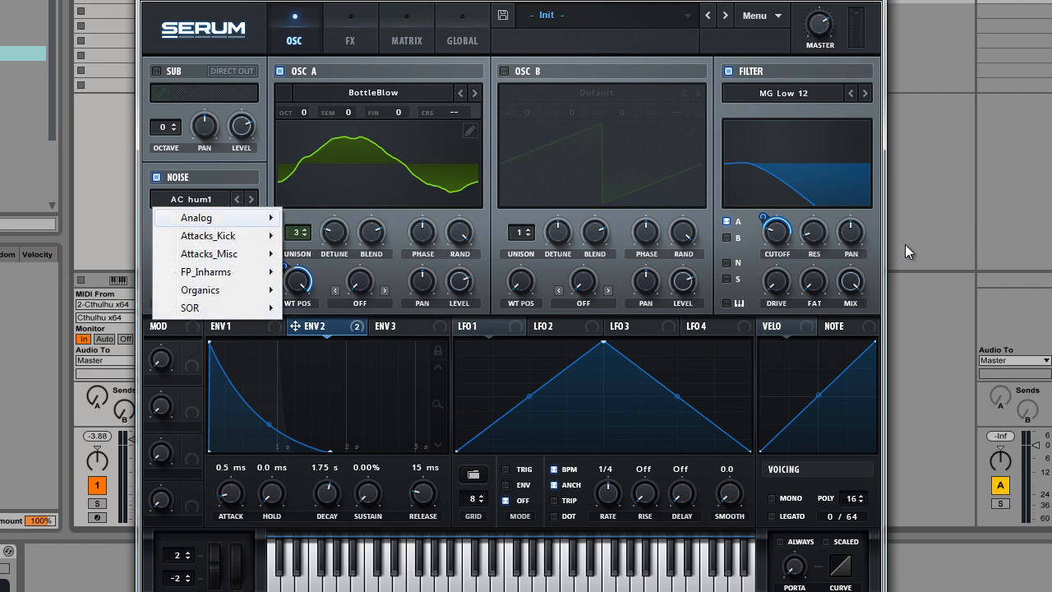
mouse_move(197, 218)
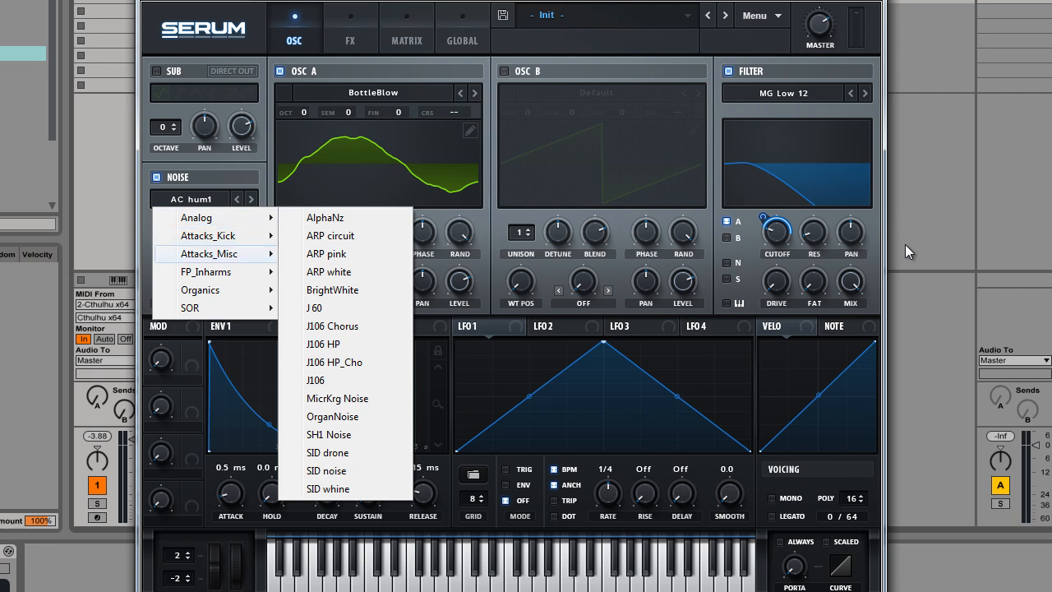
mouse_move(209, 254)
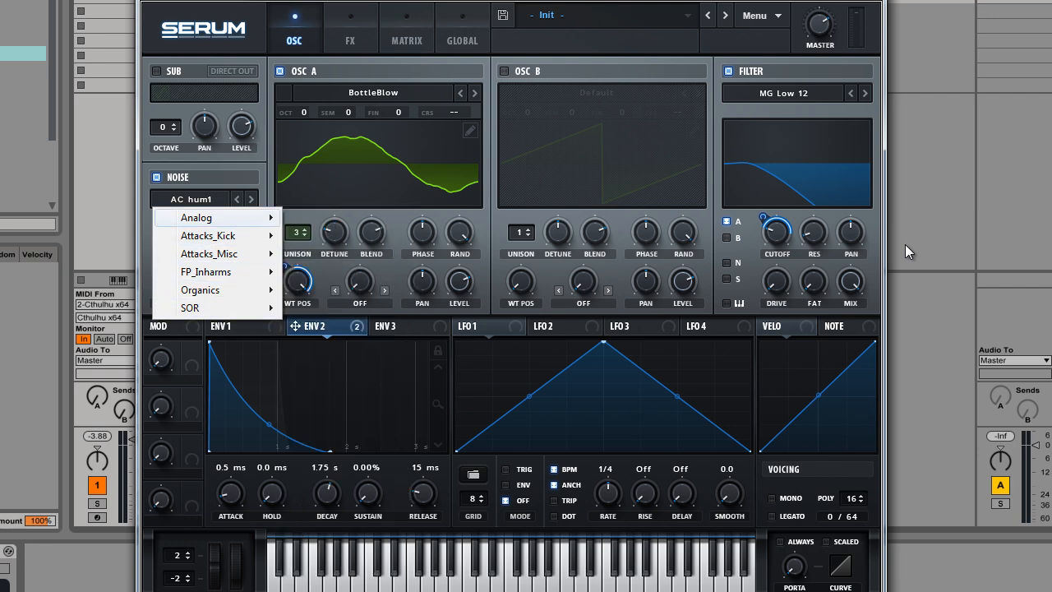
left_click(906, 251)
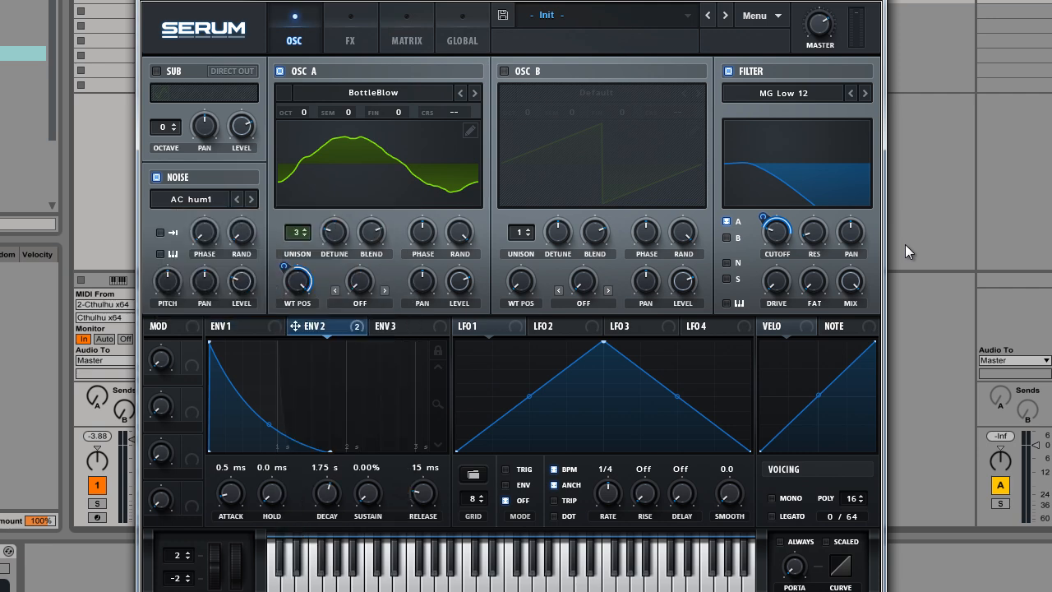
Modulate a lowered noise level with Env 2 and route the noise through the filter.
left_click_drag(242, 281, 228, 320)
left_click(726, 263)
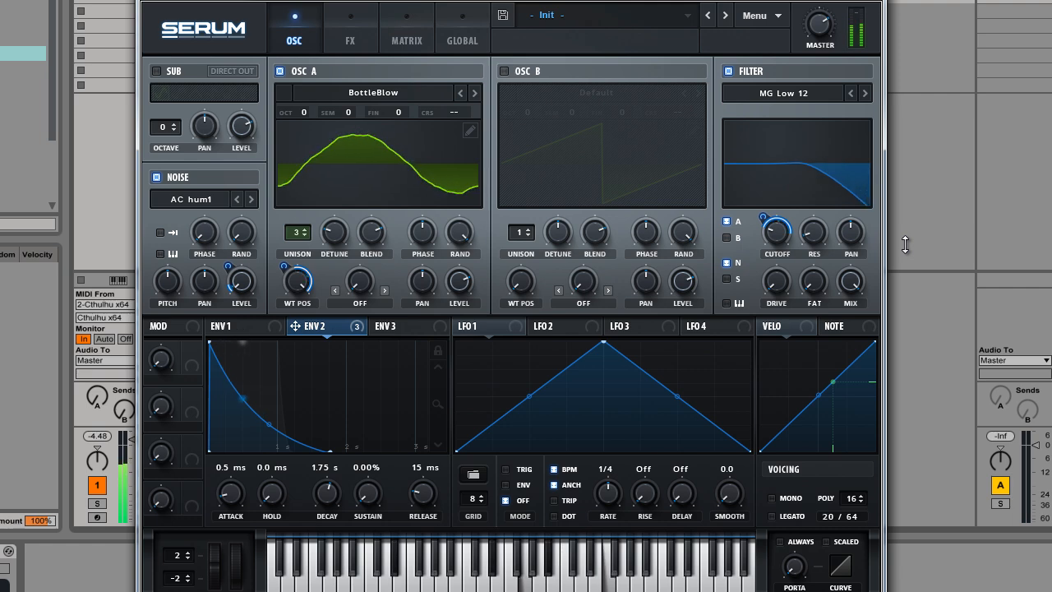
mouse_move(228, 267)
left_mouse_down()
mouse_move(227, 244)
mouse_move(228, 263)
left_mouse_up()
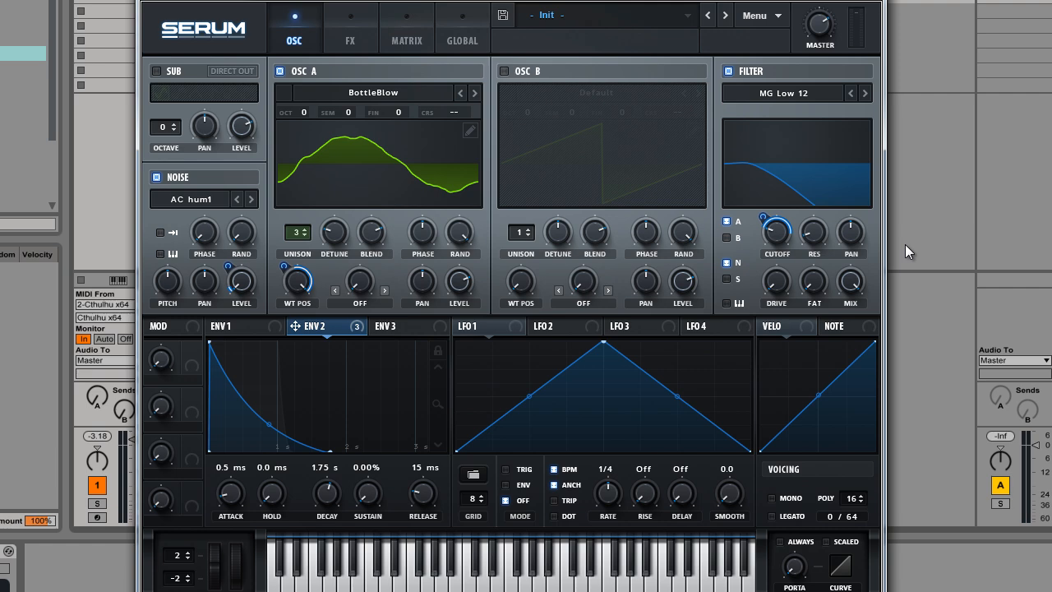
key("ctrl+z")
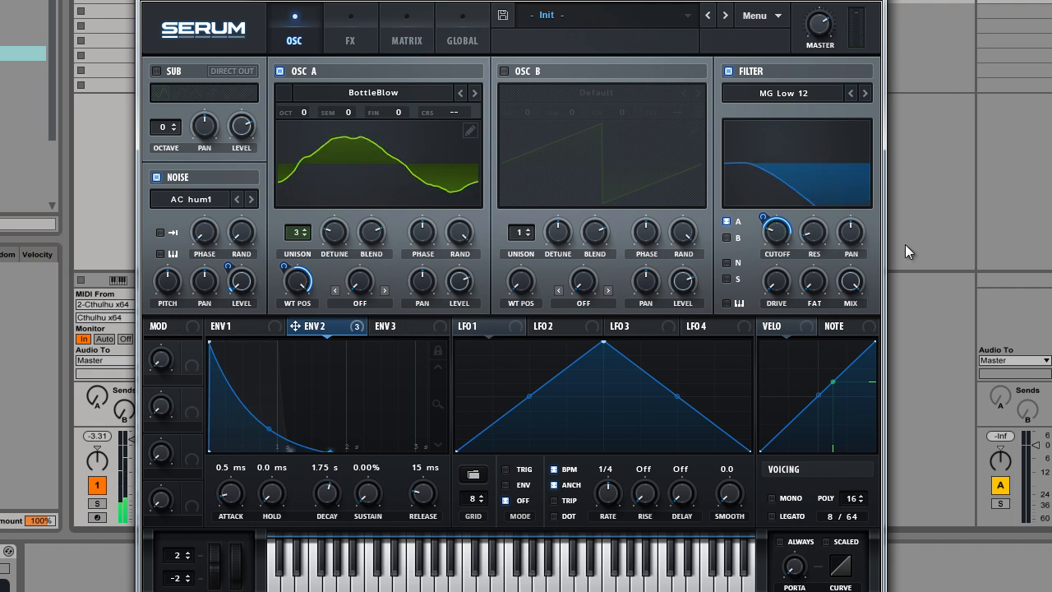
left_click(726, 263)
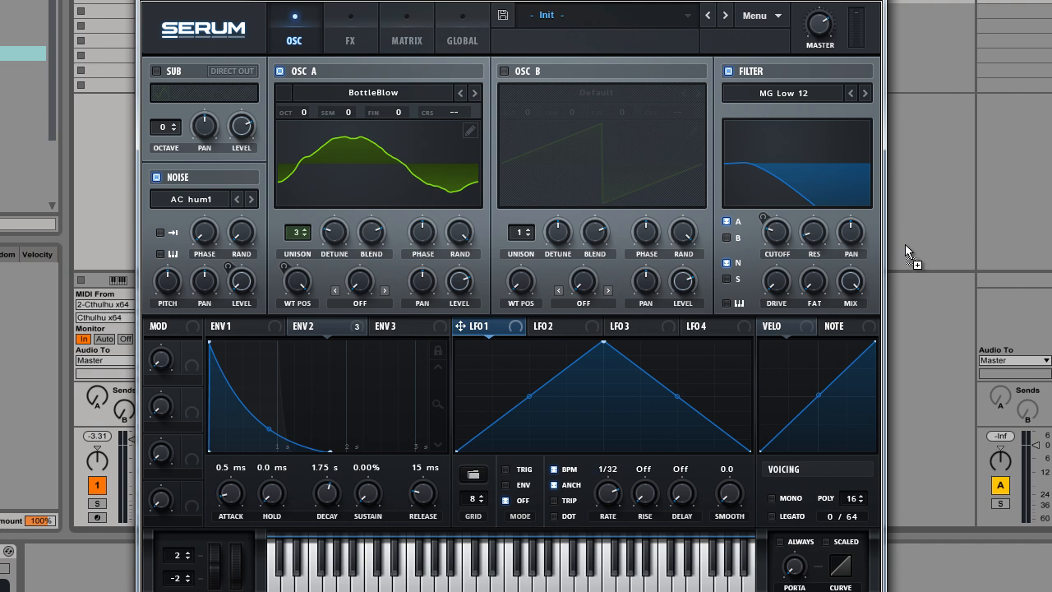
Map LFO 1, running at a 1/32 rate, to Oscillator A's fine tuning with a small amount.
mouse_move(460, 326)
left_mouse_down()
mouse_move(398, 112)
mouse_move(413, 155)
left_mouse_up()
left_click_drag(905, 244, 907, 251)
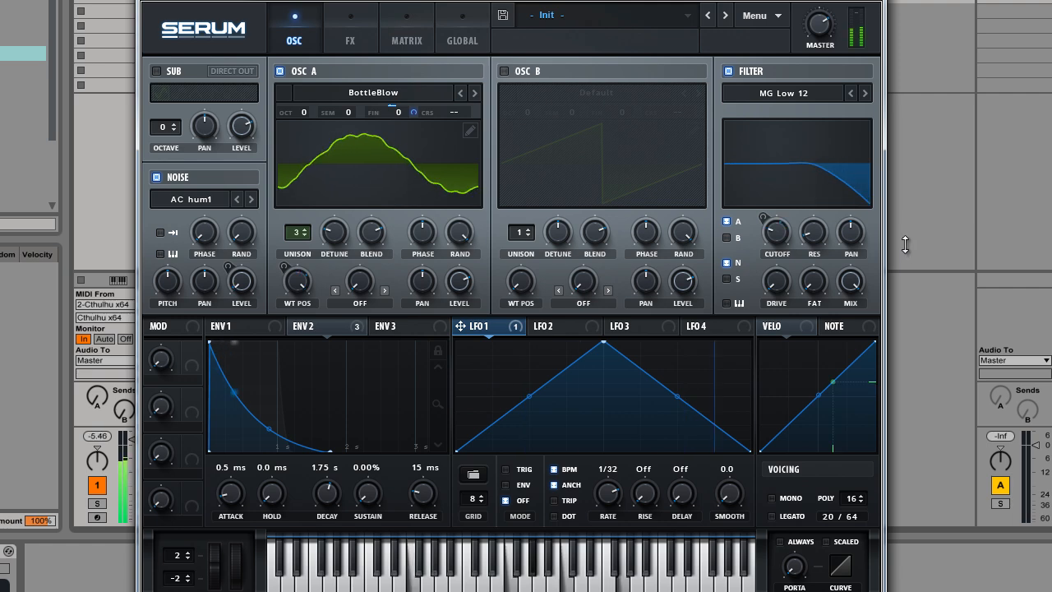
left_click_drag(906, 250, 904, 244)
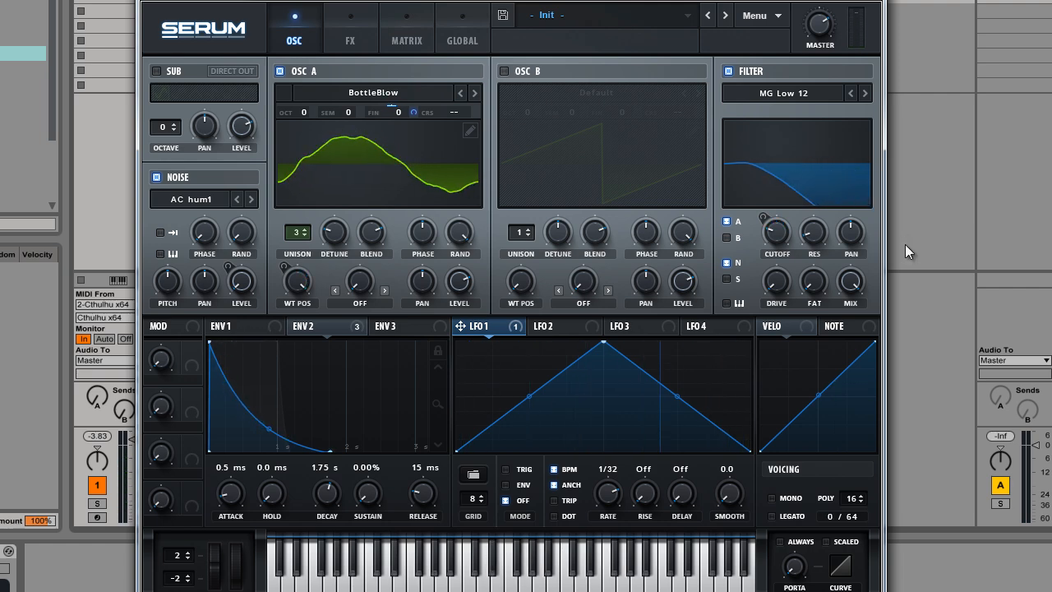